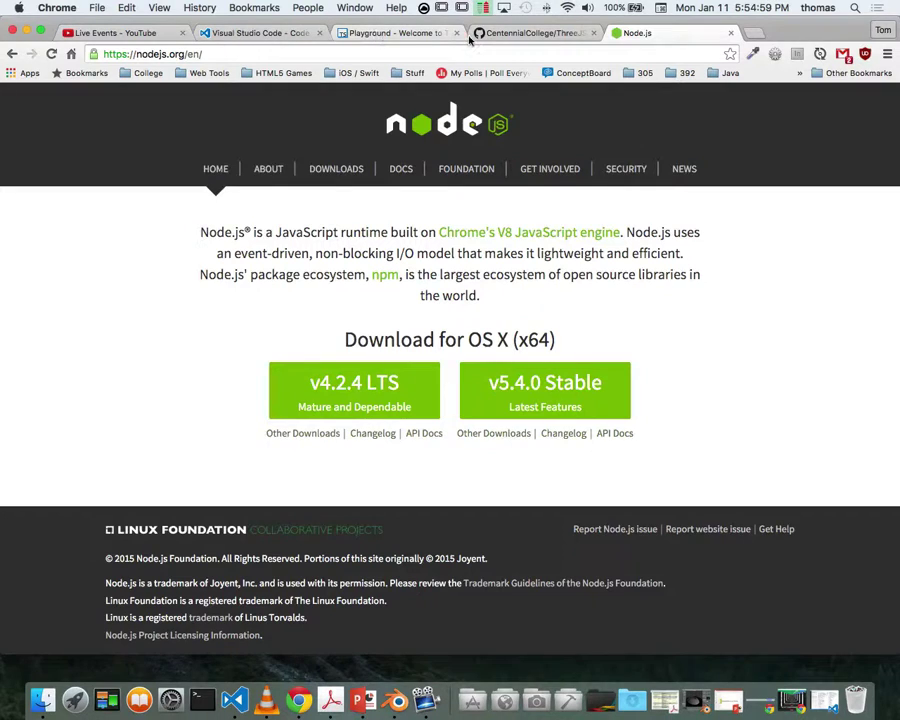
# - Look over the ThreeJSBoilerPlate repository page, and load desktop.github.com in place of the Node.js page
pyautogui.click(512, 36)
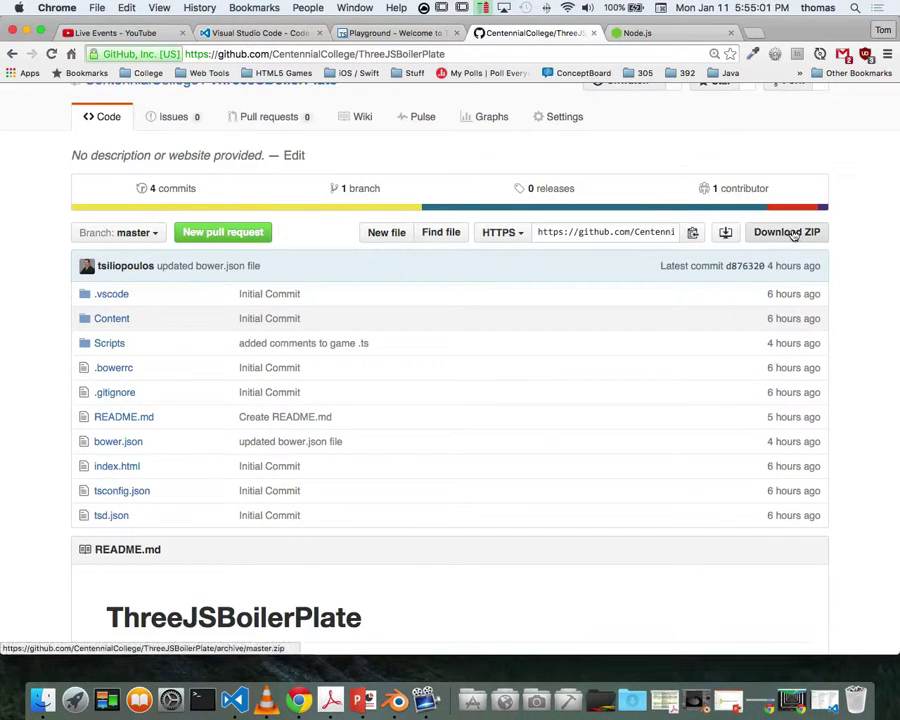
pyautogui.scroll(3, 622, 311)
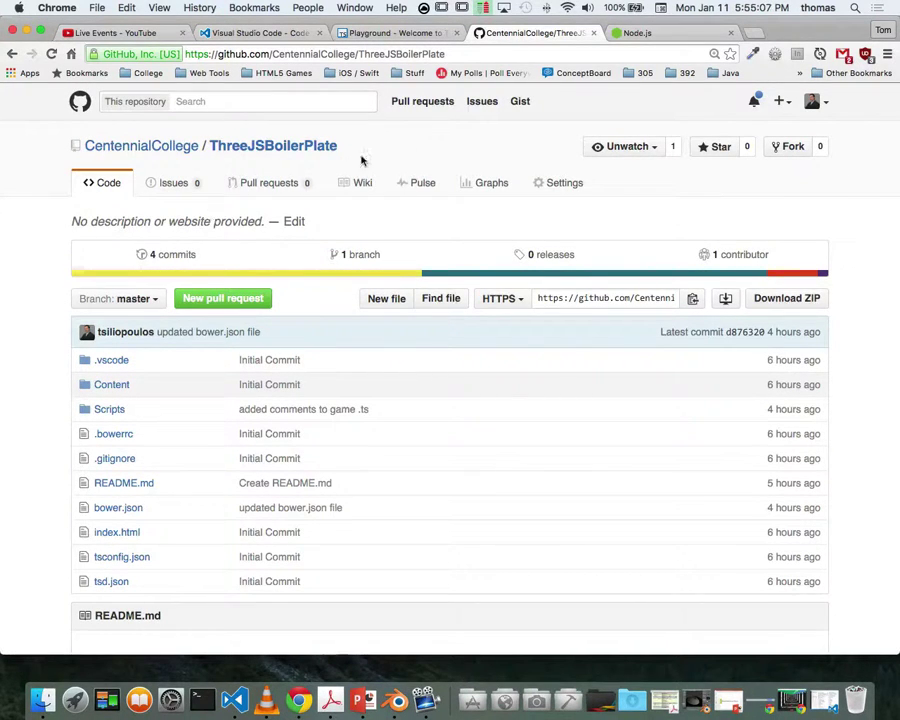
pyautogui.click(715, 36)
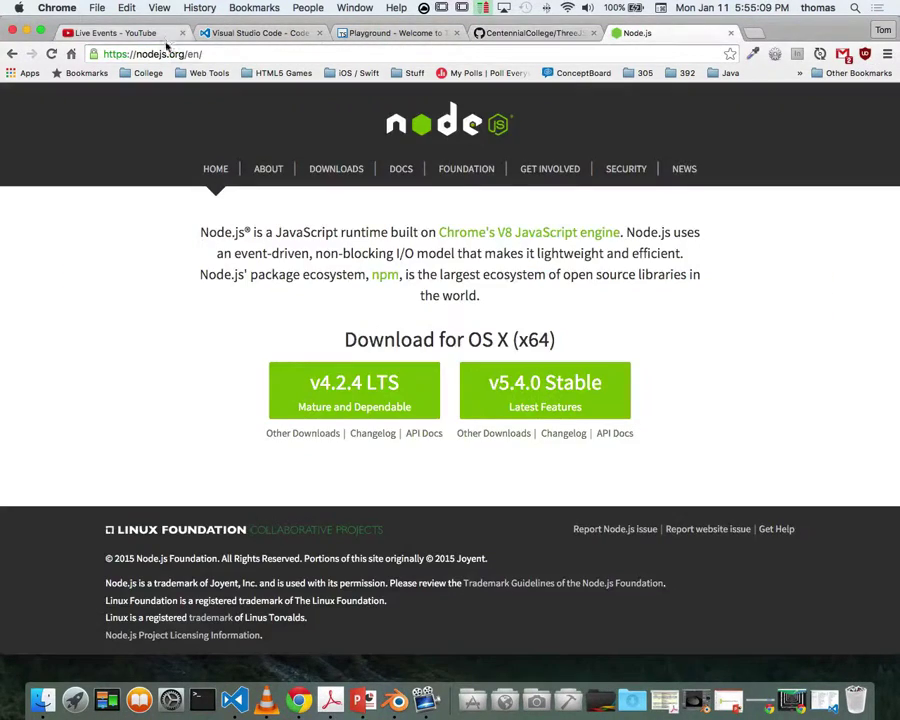
pyautogui.click(225, 58)
pyautogui.write('desktop.github.com')
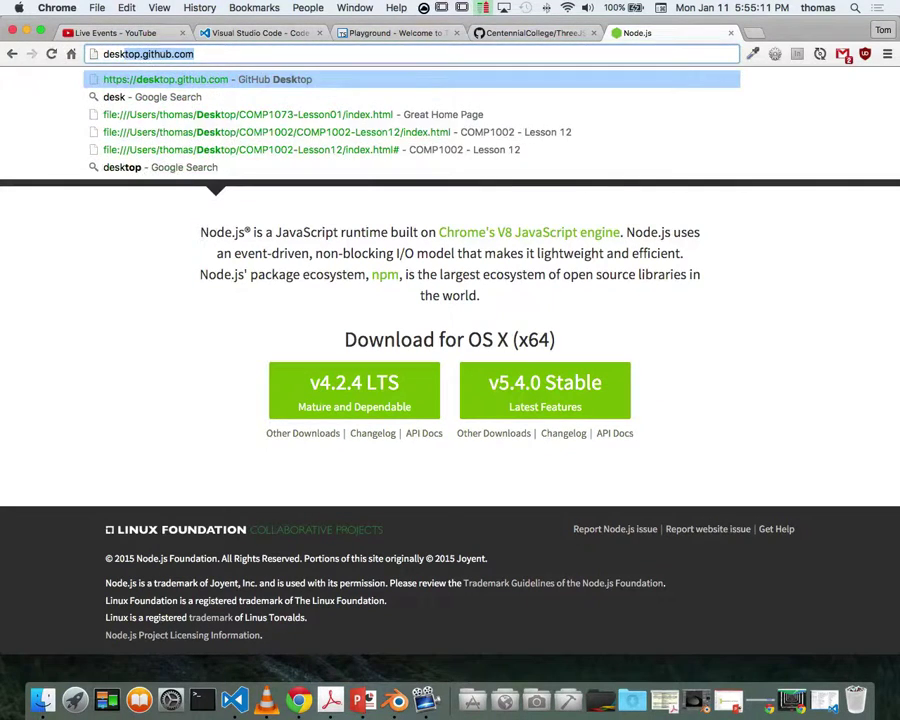
pyautogui.press('Return')
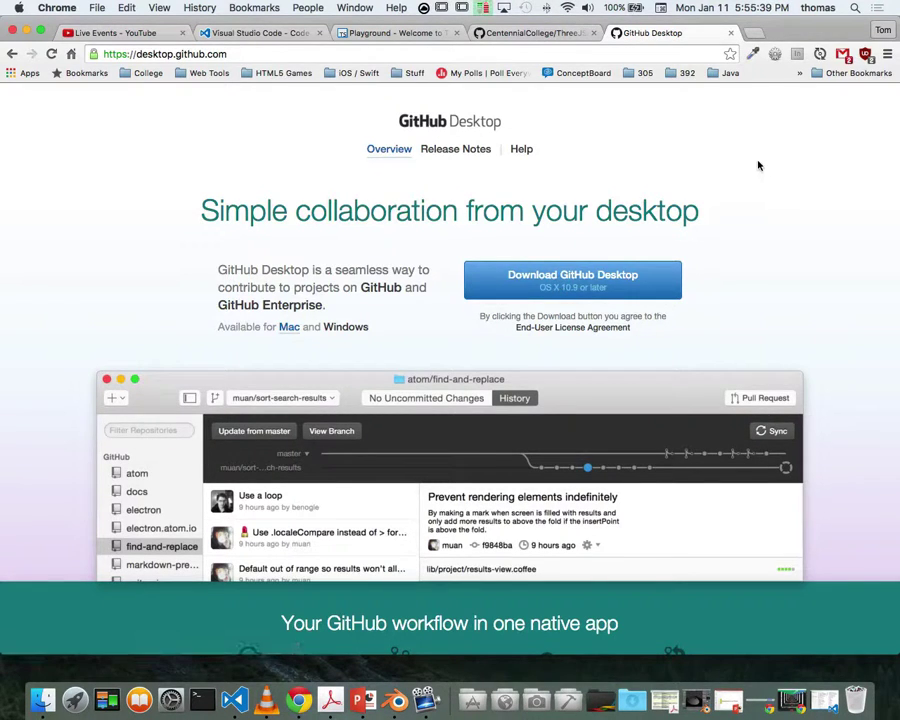
# - Download the CentennialCollege/ThreeJSBoilerPlate repository as a ZIP and save it to the Desktop as ThreeJSBoilerPlate-master.zip
pyautogui.click(529, 33)
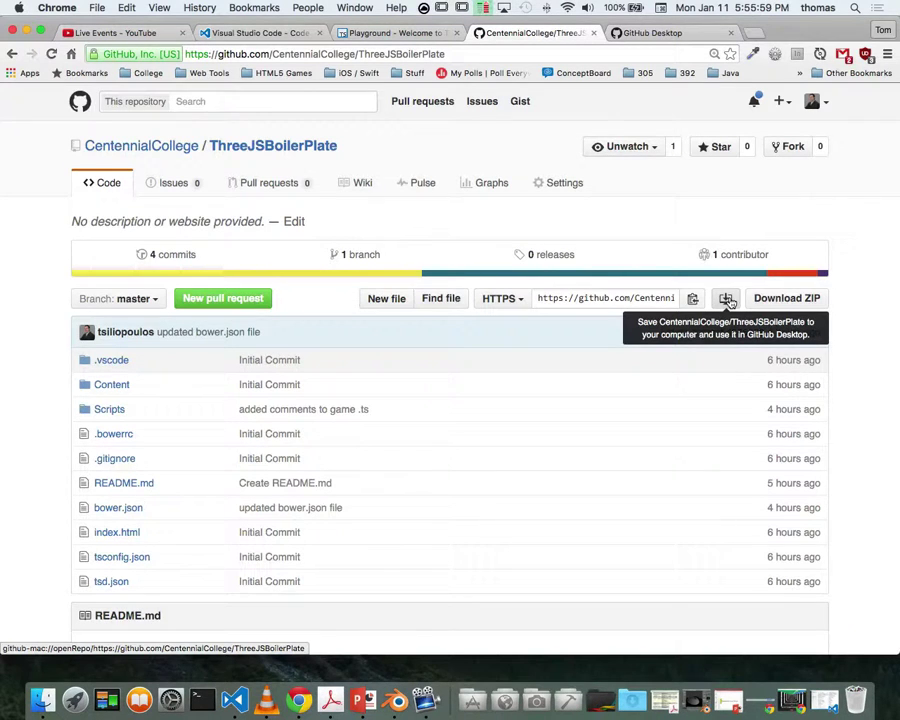
pyautogui.click(797, 299)
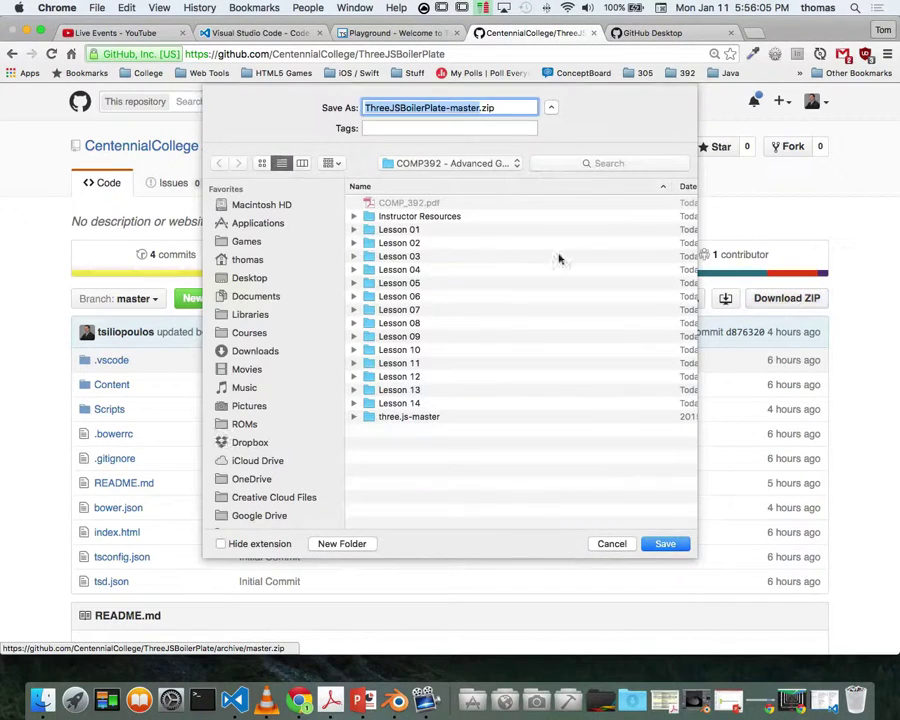
pyautogui.click(240, 280)
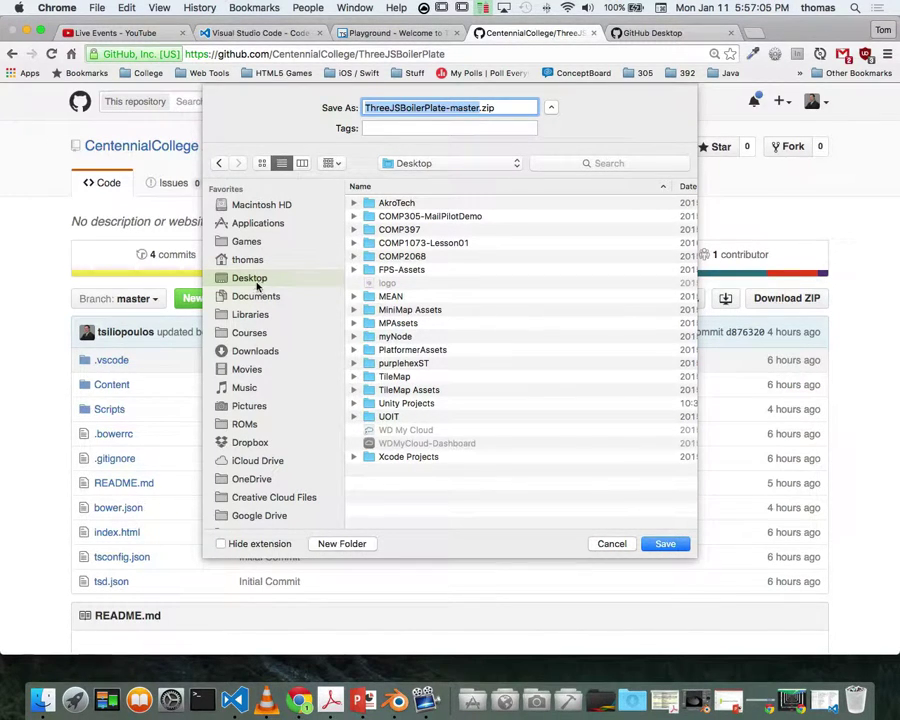
pyautogui.click(666, 545)
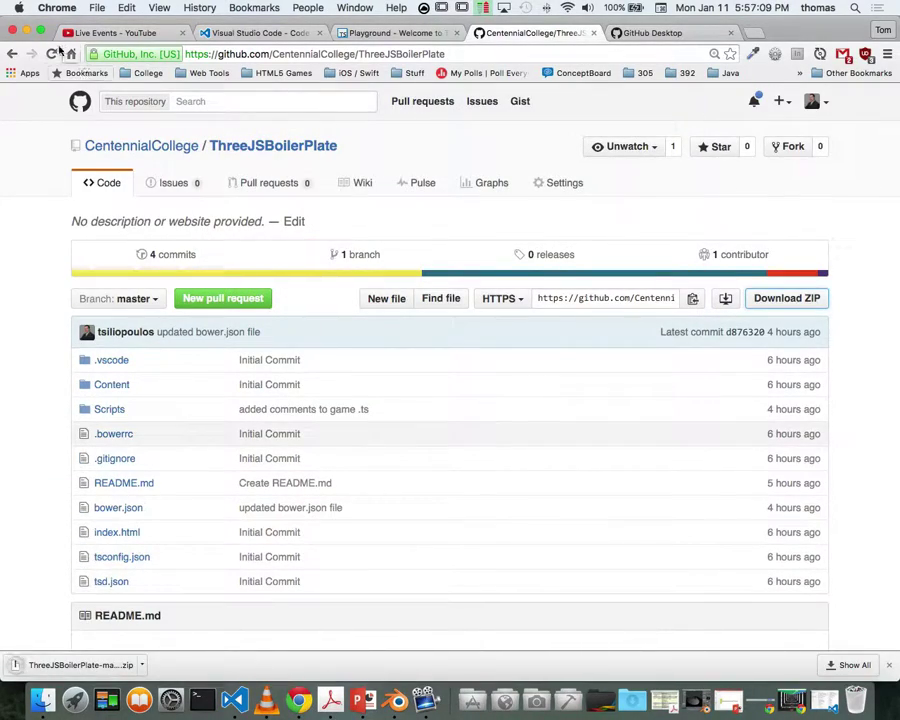
# - Reveal the desktop, minimize the Finder window covering it, and extract ThreeJSBoilerPlate-master.zip
pyautogui.moveTo(1, 1)
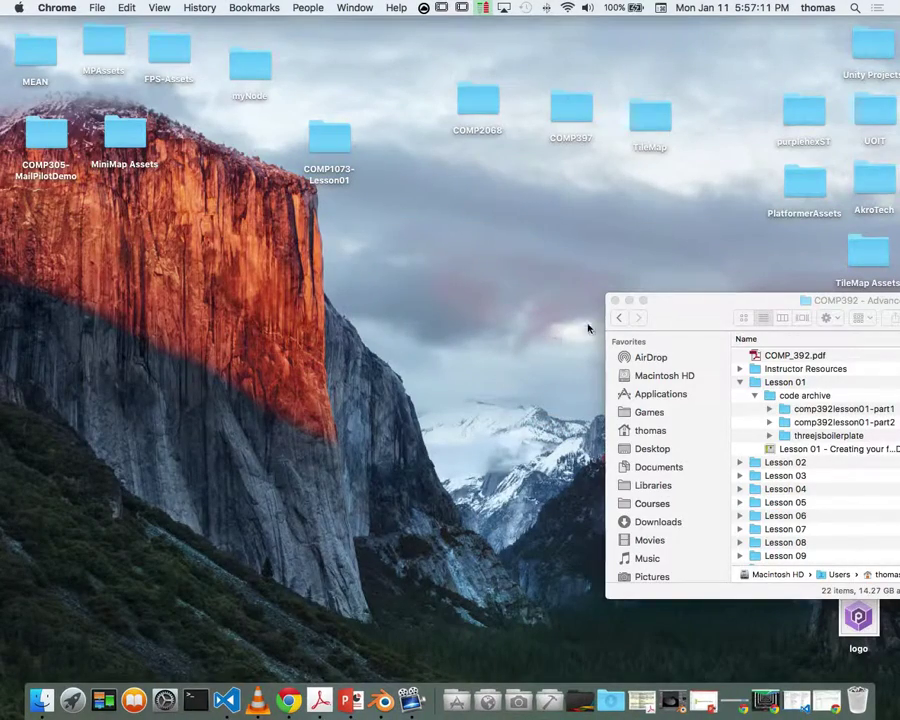
pyautogui.click(629, 300)
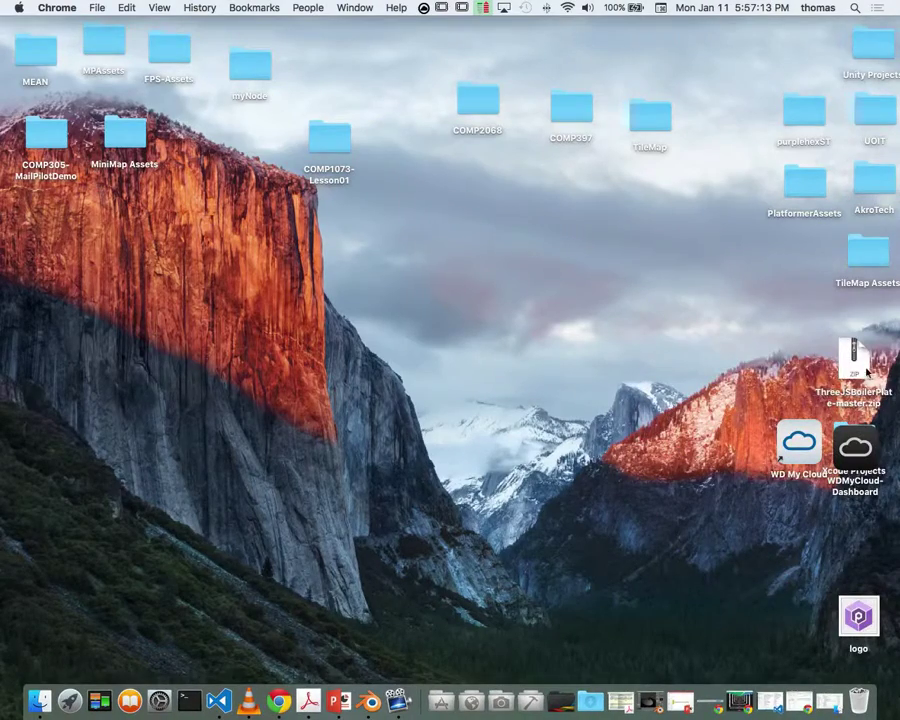
pyautogui.moveTo(866, 373); pyautogui.dragTo(636, 301)
pyautogui.doubleClick(453, 295)
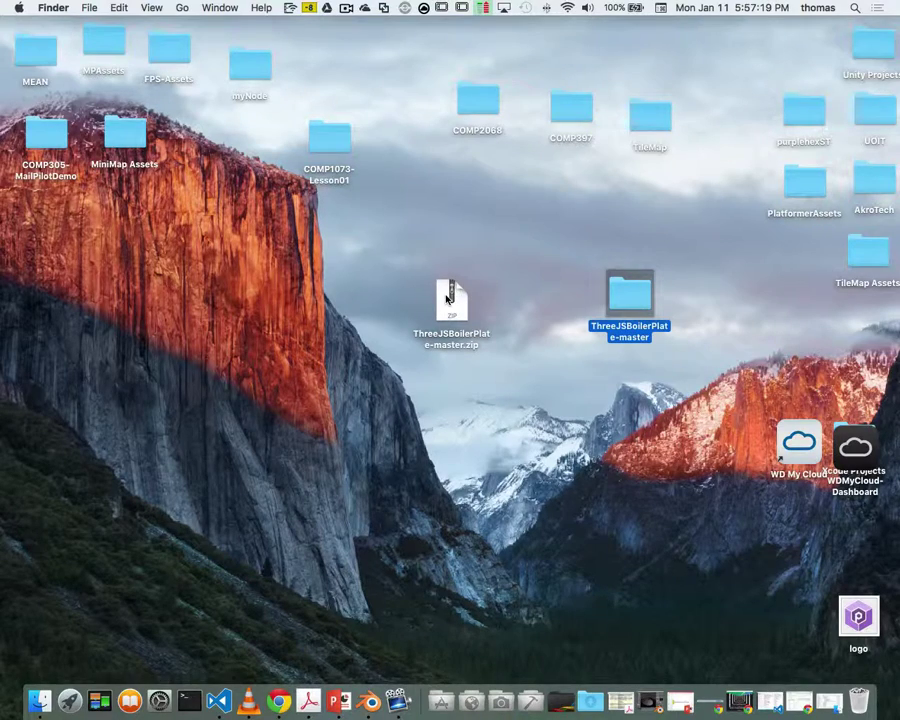
# - Trash ThreeJSBoilerPlate-master.zip and reposition the extracted folder in a free area of the desktop below the myNode folder
pyautogui.click(447, 298)
pyautogui.rightClick(447, 298)
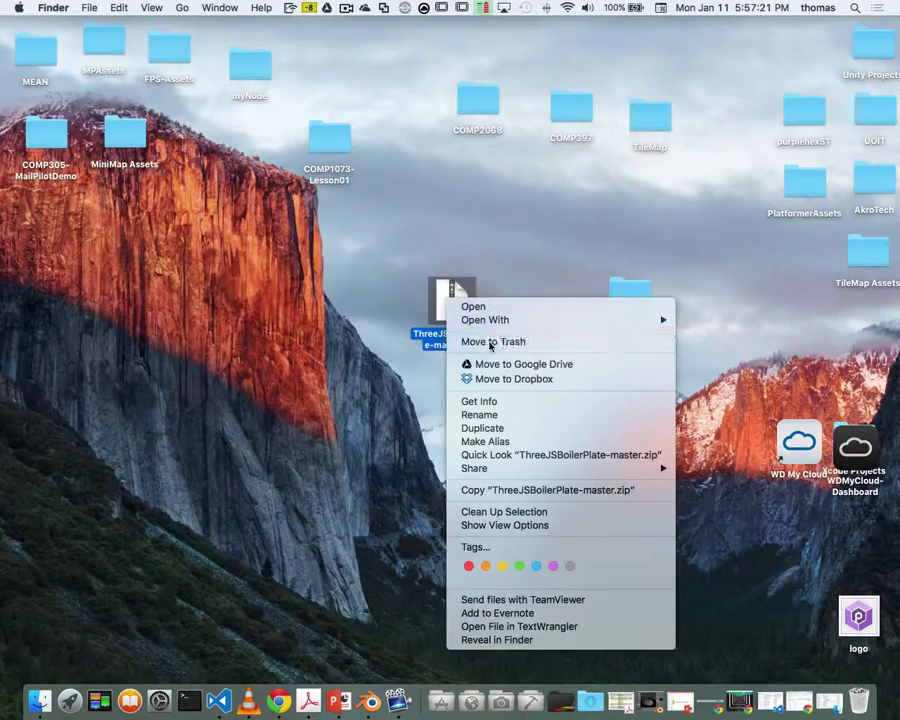
pyautogui.click(490, 342)
pyautogui.moveTo(624, 305); pyautogui.dragTo(255, 285)
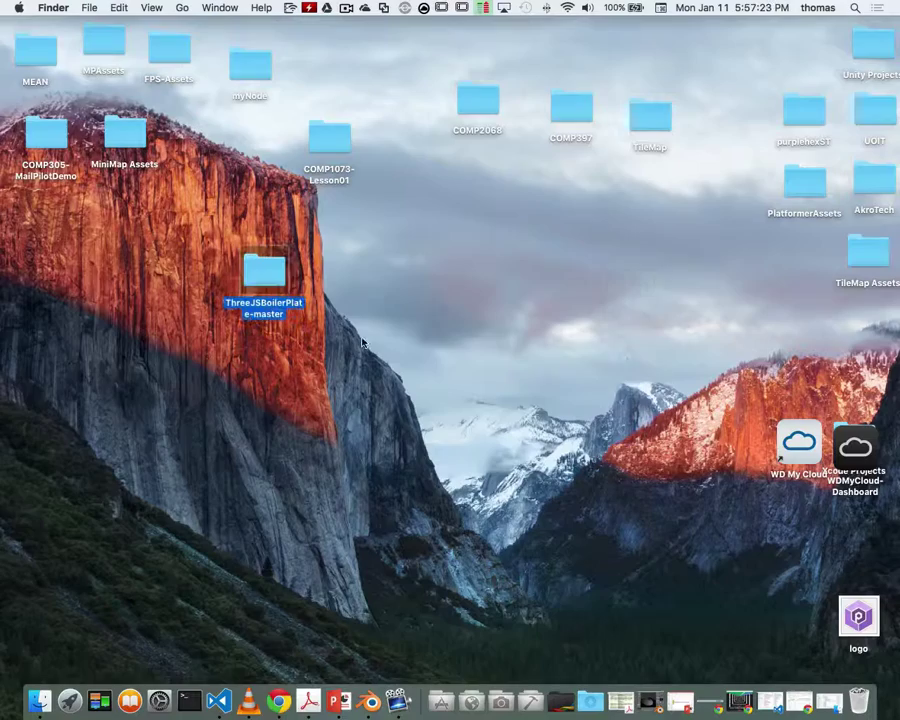
# - Open the extracted ThreeJSBoilerPlate-master folder to check its contents, and close its window
pyautogui.doubleClick(274, 278)
pyautogui.moveTo(213, 313); pyautogui.dragTo(273, 228)
pyautogui.click(85, 230)
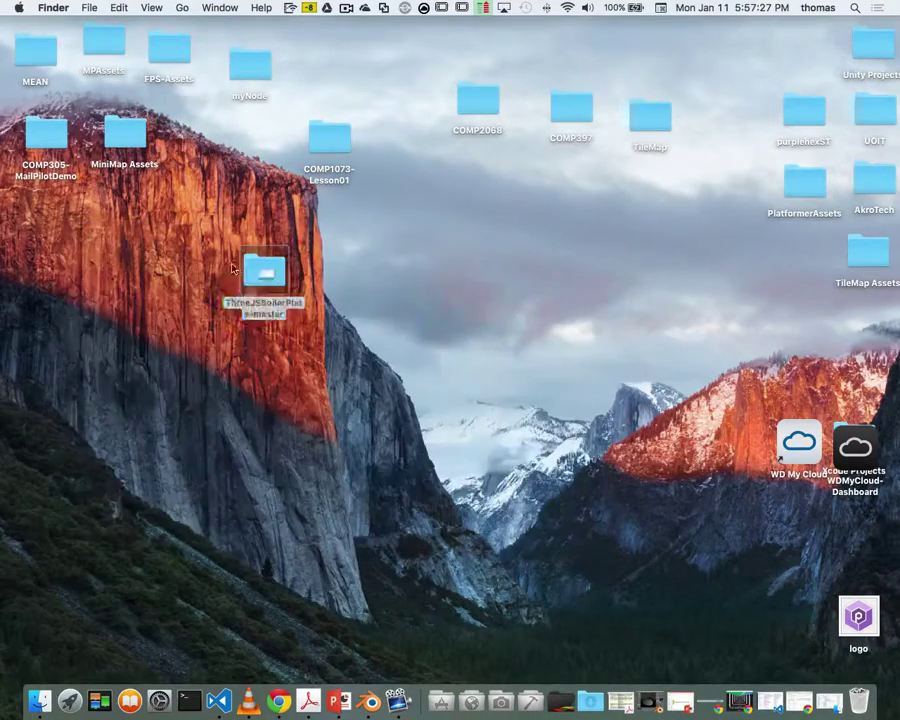
# - Rename the extracted ThreeJSBoilerPlate-master folder on the desktop as ThreeJSBoilerPlate
pyautogui.click(266, 312)
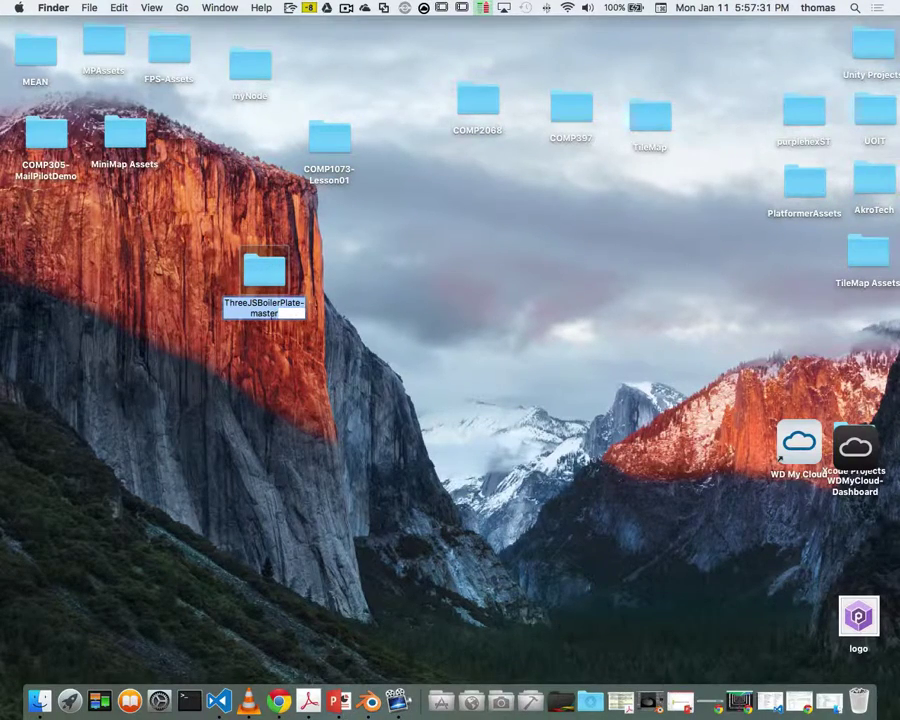
pyautogui.click(276, 313)
pyautogui.doubleClick(264, 313)
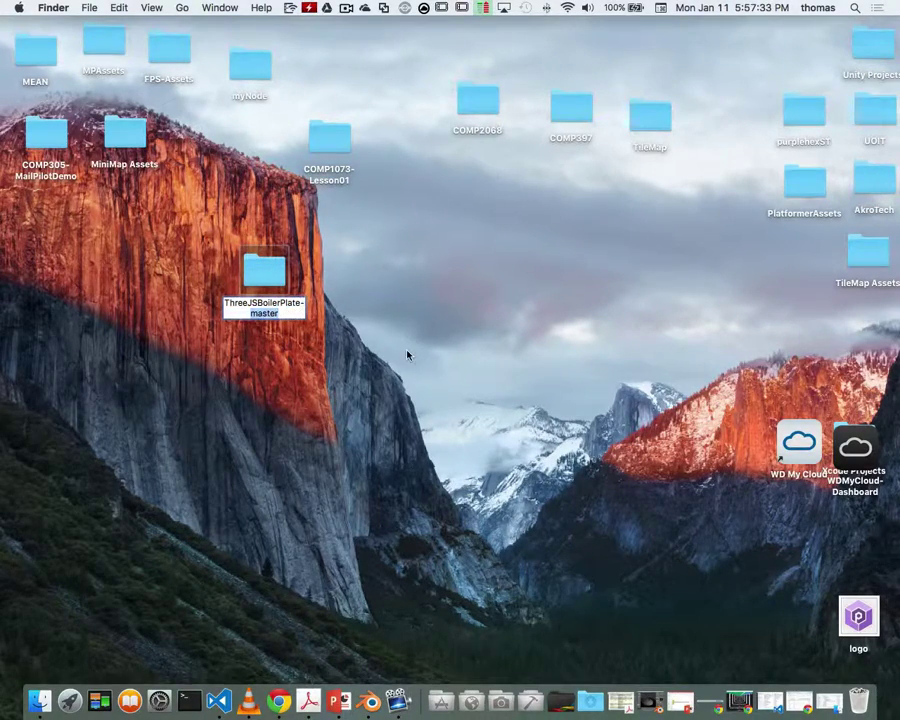
pyautogui.press('BackSpace')
pyautogui.press('BackSpace')
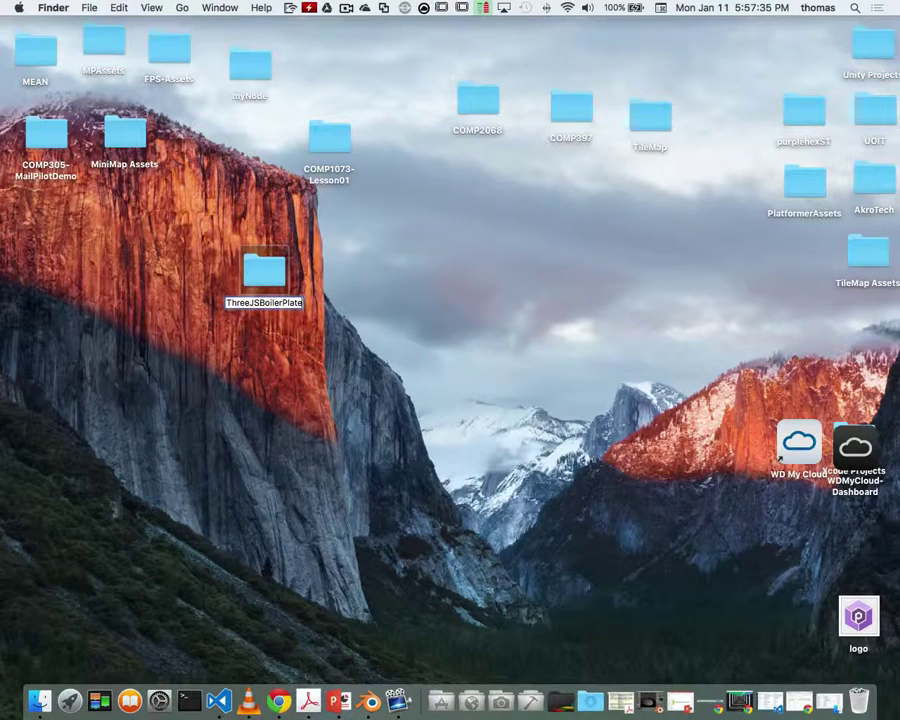
pyautogui.press('Return')
pyautogui.click(438, 372)
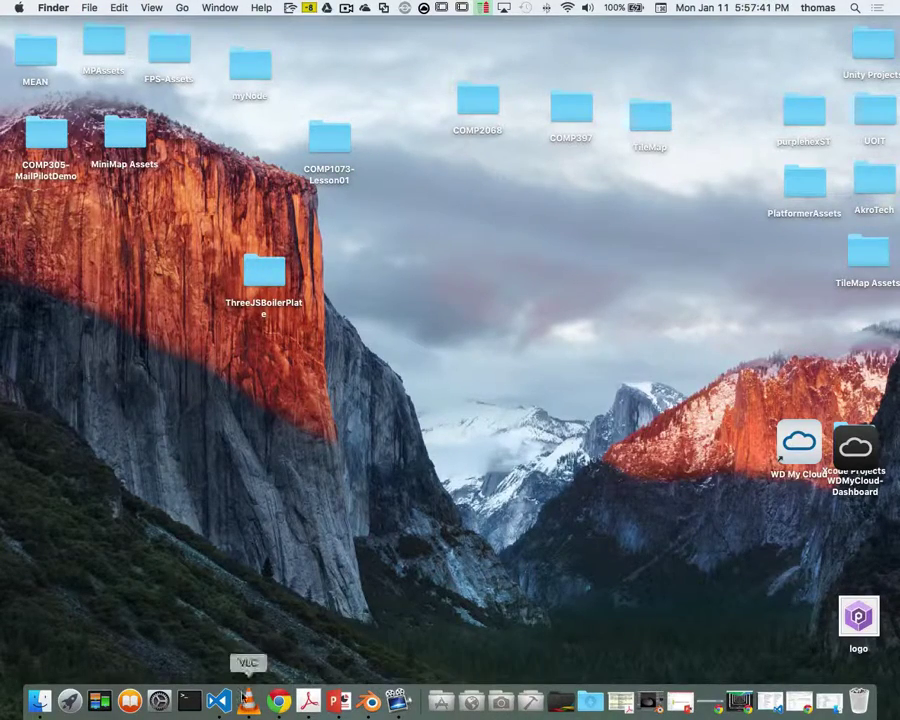
# - Switch to Visual Studio Code, load the ThreeJSBoilerPlate folder from the desktop, and arrange the editor window so its contents are fully in view
pyautogui.moveTo(264, 272); pyautogui.dragTo(788, 300)
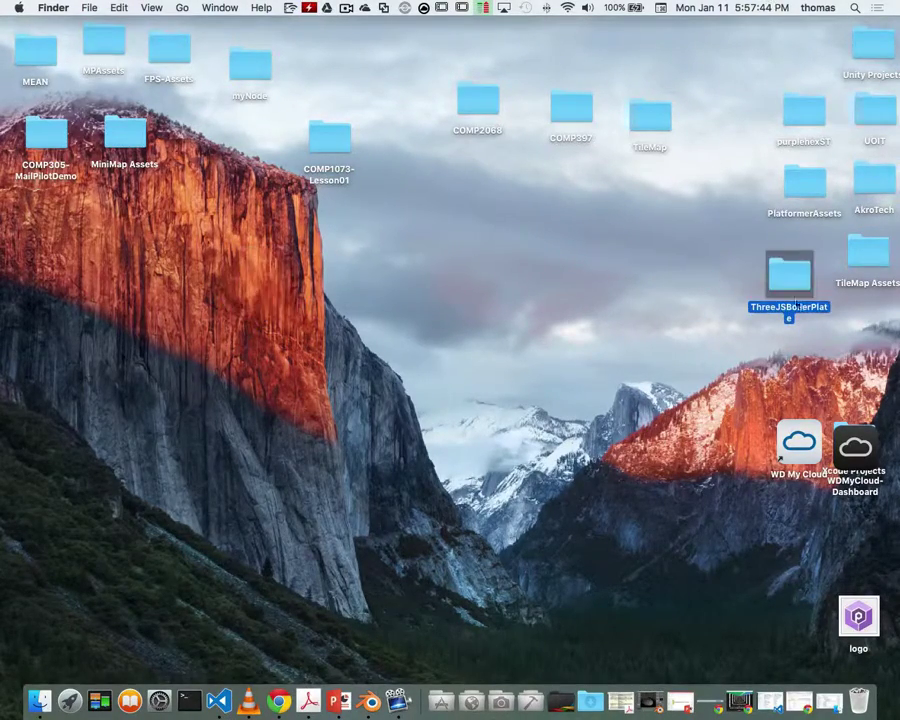
pyautogui.click(219, 701)
pyautogui.moveTo(549, 23); pyautogui.dragTo(718, 325)
pyautogui.moveTo(789, 283); pyautogui.dragTo(550, 462)
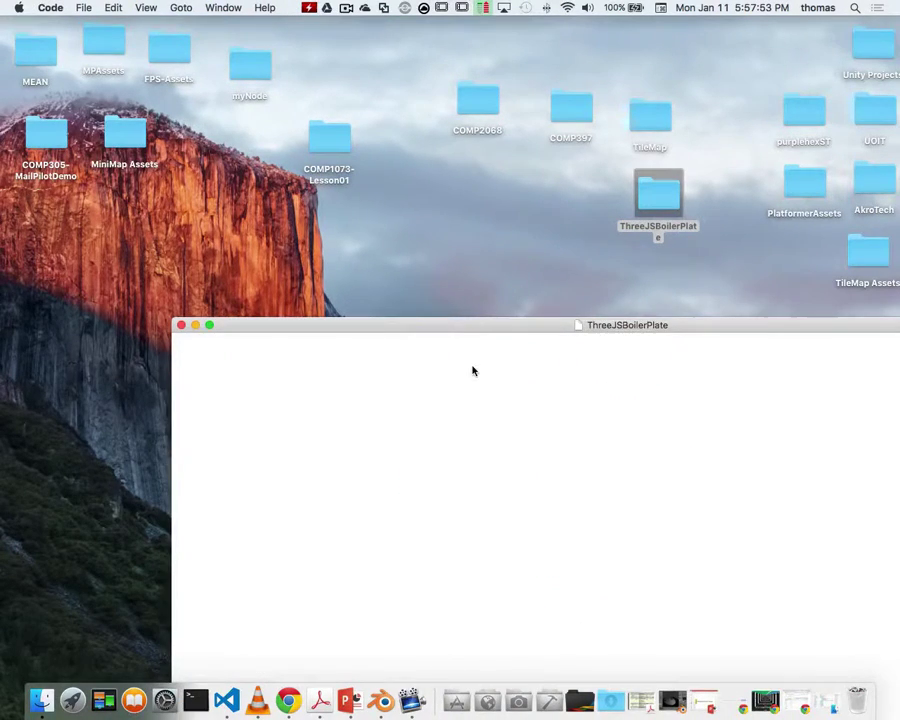
pyautogui.moveTo(475, 326); pyautogui.dragTo(337, 148)
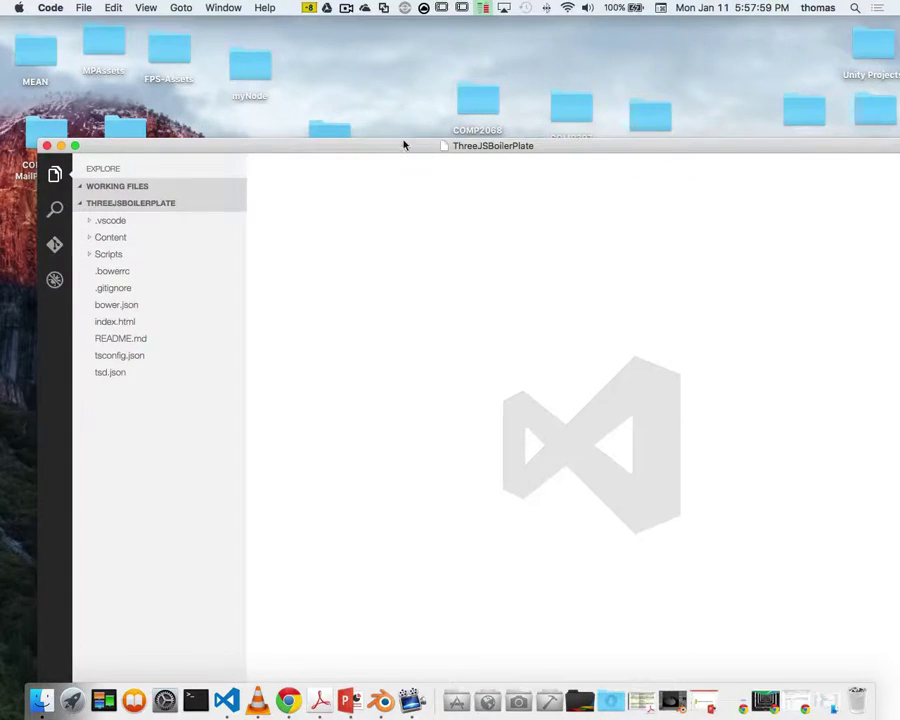
pyautogui.moveTo(404, 145); pyautogui.dragTo(365, 6)
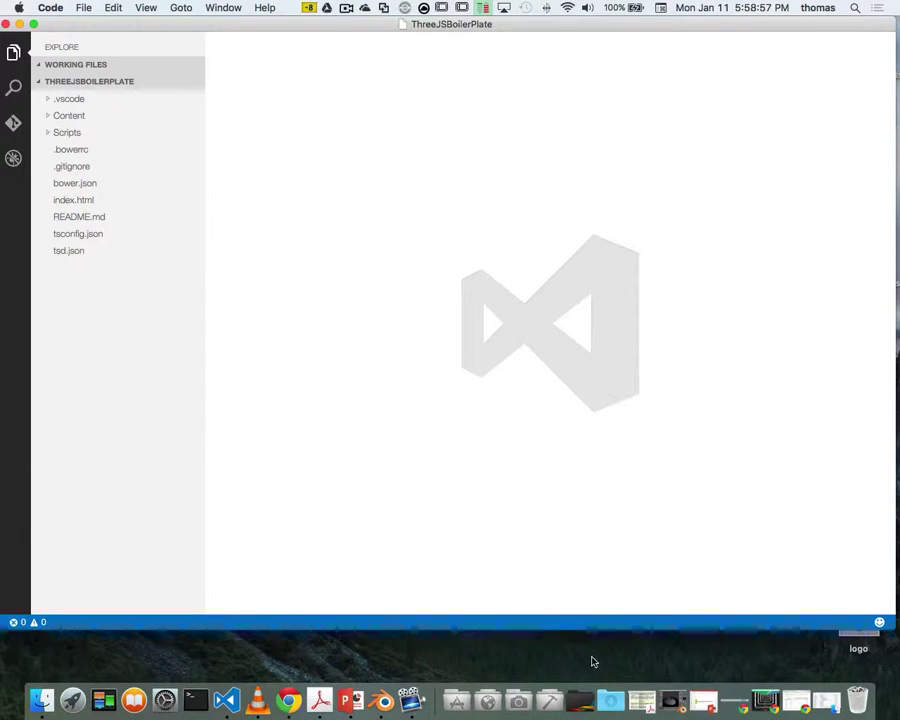
# - Launch a terminal at the ThreeJSBoilerPlate project root from the file explorer, and close the extra shell session at the home directory
pyautogui.rightClick(84, 293)
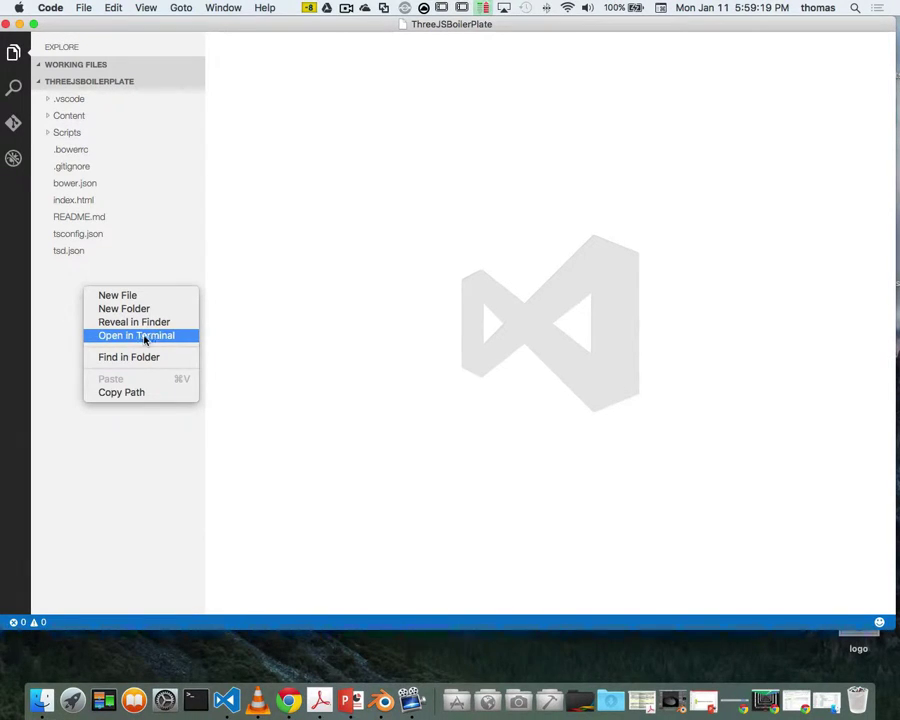
pyautogui.click(145, 340)
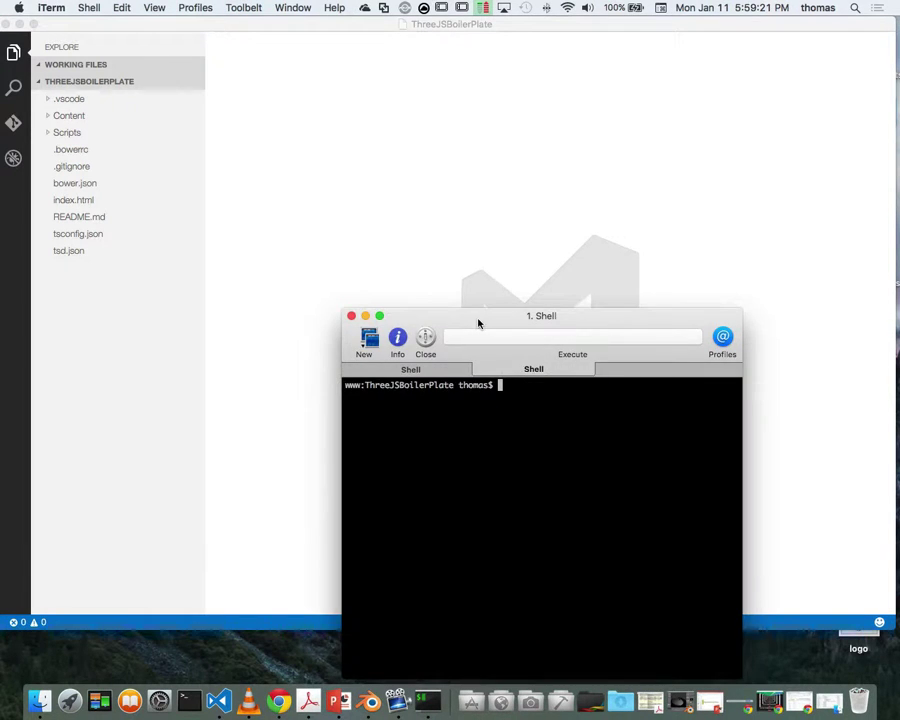
pyautogui.moveTo(478, 323); pyautogui.dragTo(300, 148)
pyautogui.rightClick(256, 184)
pyautogui.moveTo(274, 190)
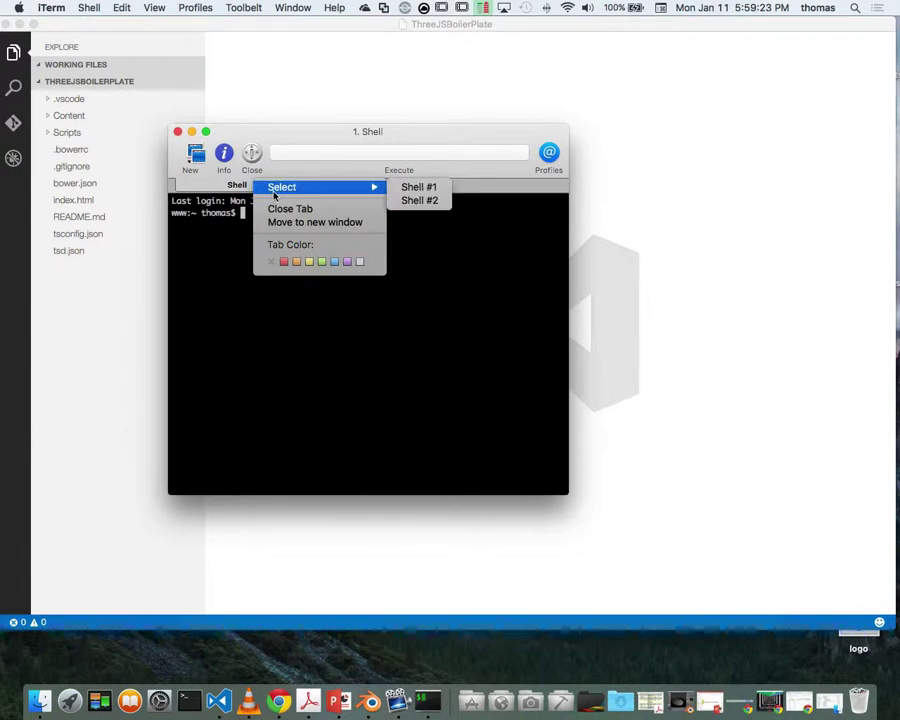
pyautogui.click(275, 208)
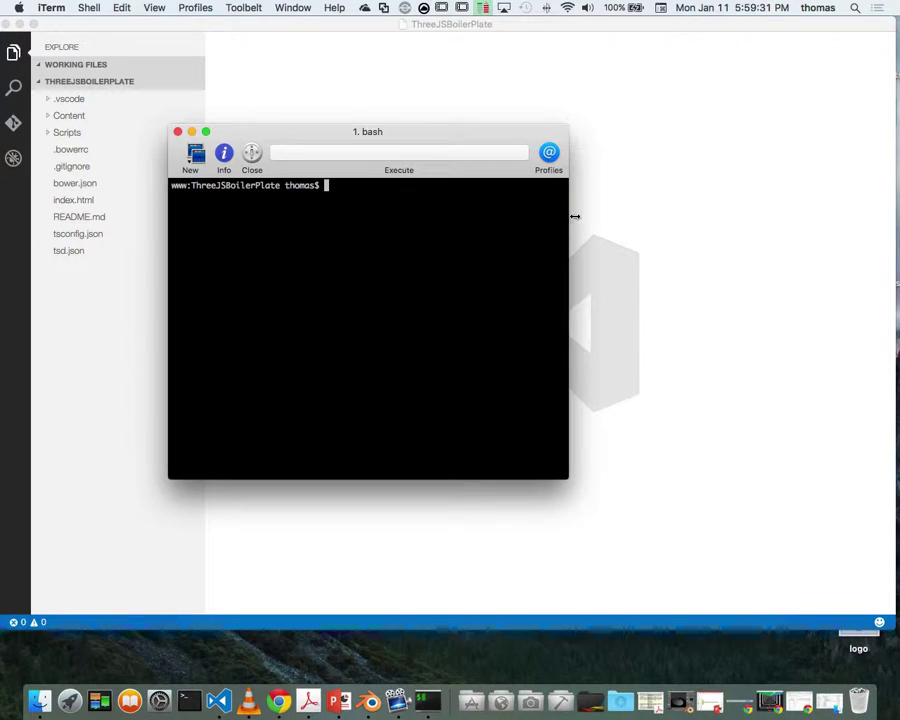
# - Widen the terminal window, place it clear of the project's file list, and list the folder's contents with ls
pyautogui.moveTo(575, 216); pyautogui.dragTo(657, 215)
pyautogui.moveTo(442, 141); pyautogui.dragTo(577, 133)
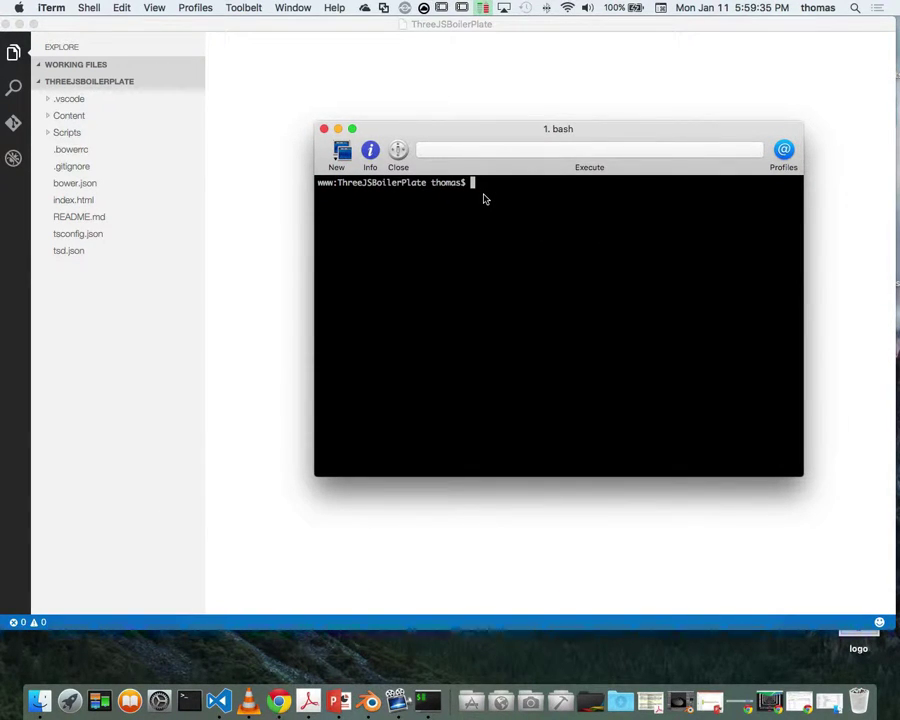
pyautogui.write('ls')
pyautogui.press('Return')
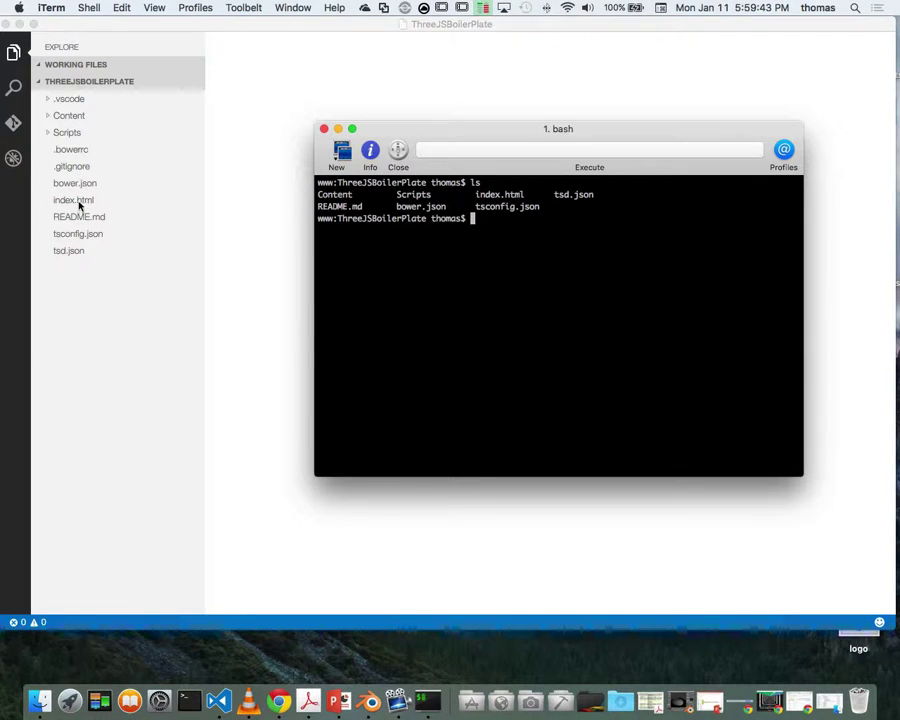
# - Return to Visual Studio Code, open bower.json, and examine its dependencies three.js, dat-gui, stats.js and threex.colliders
pyautogui.click(115, 294)
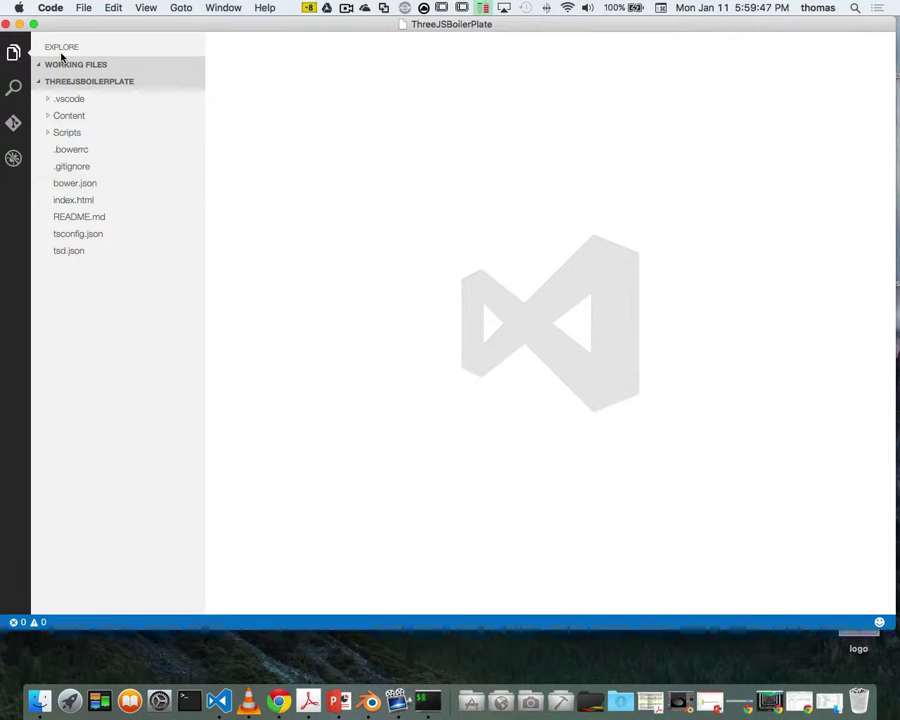
pyautogui.click(74, 187)
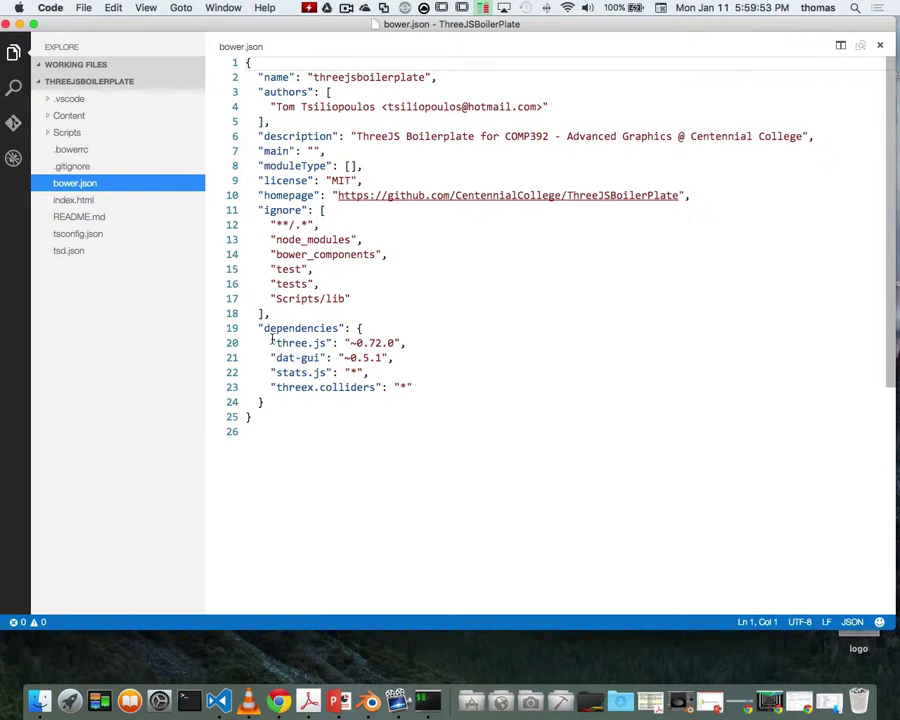
pyautogui.moveTo(272, 343); pyautogui.dragTo(464, 340)
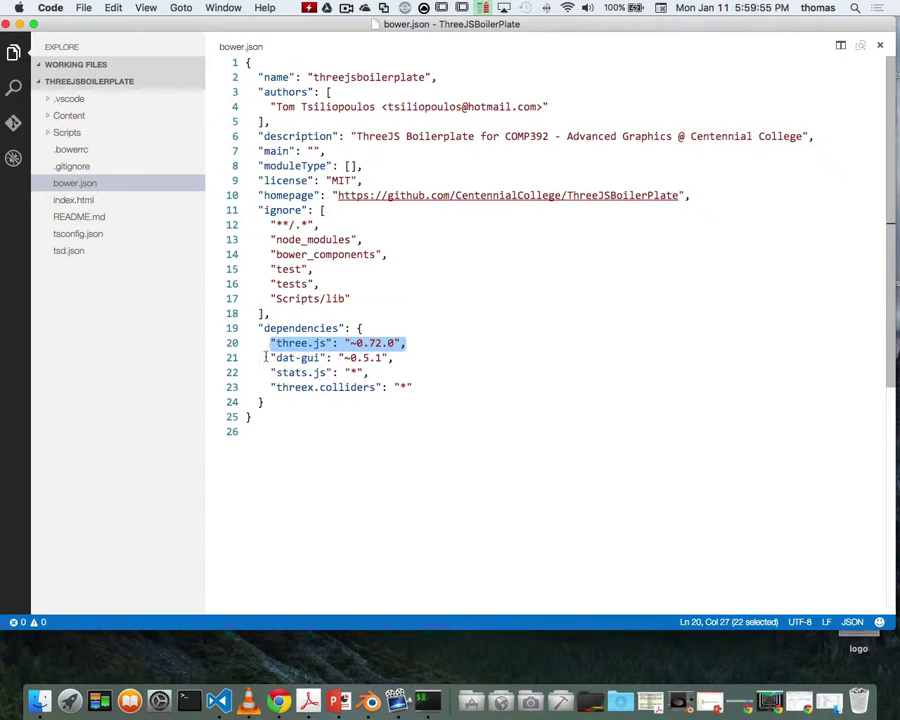
pyautogui.moveTo(266, 357); pyautogui.dragTo(450, 362)
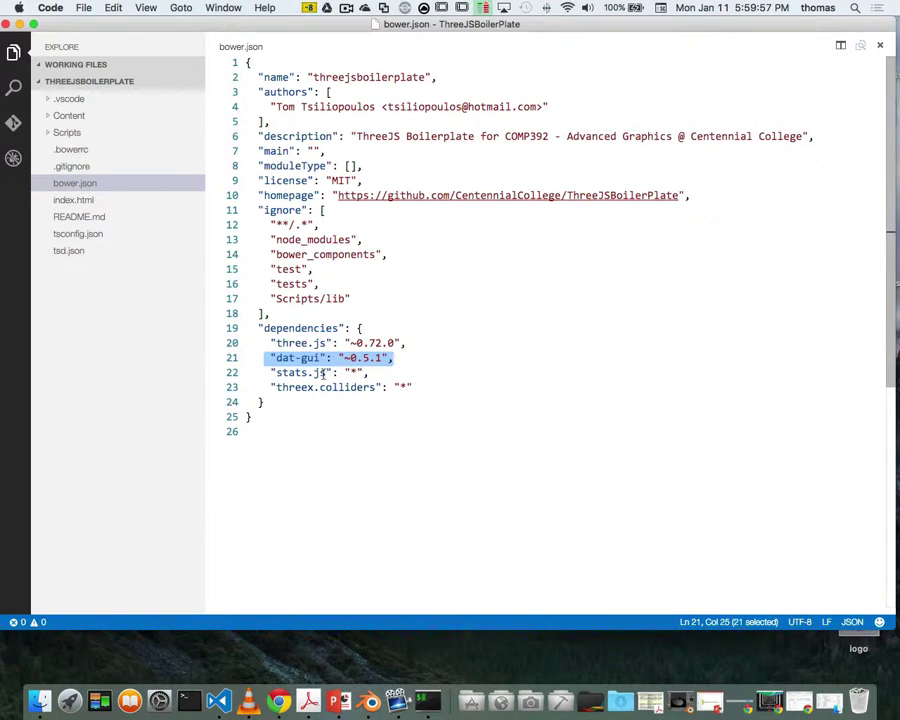
pyautogui.moveTo(264, 372); pyautogui.dragTo(458, 374)
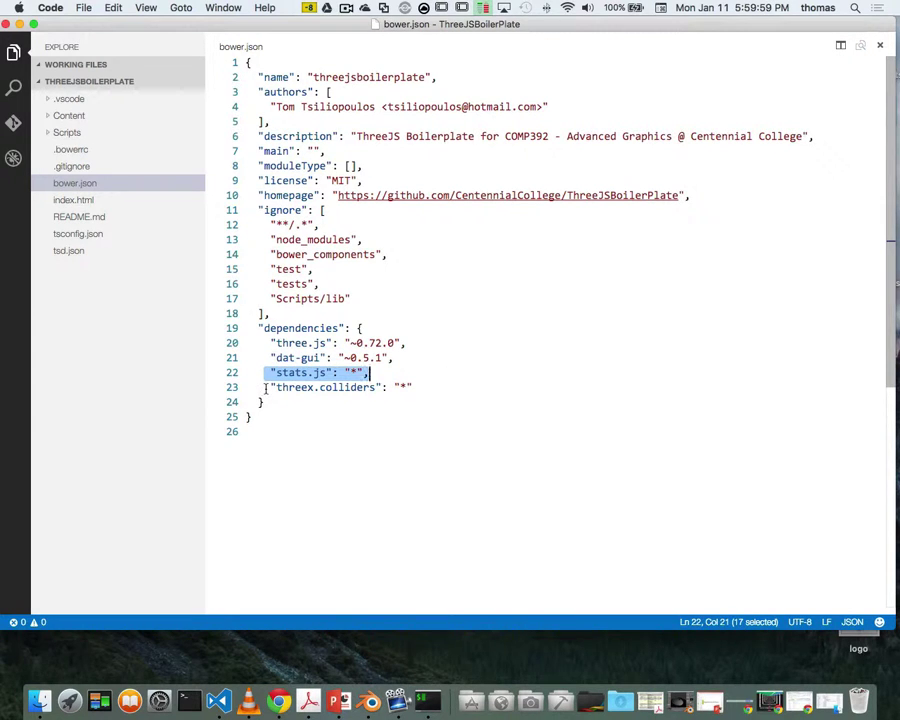
pyautogui.moveTo(265, 388); pyautogui.dragTo(472, 390)
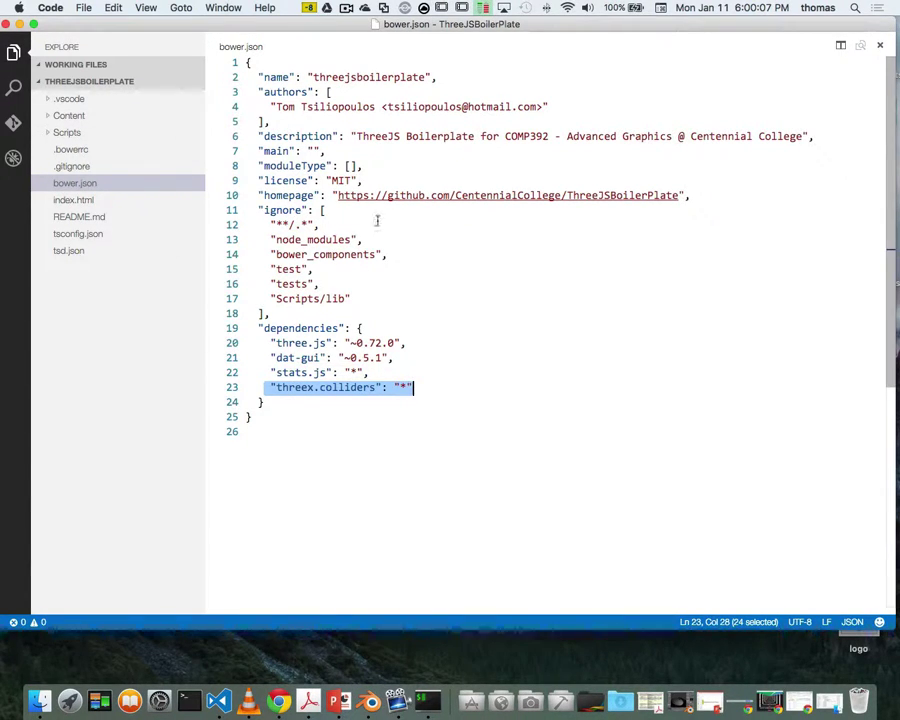
# - Examine the Scripts/lib entry in bower.json's ignore list and expand the Scripts folder in the project tree
pyautogui.moveTo(352, 298); pyautogui.dragTo(254, 298)
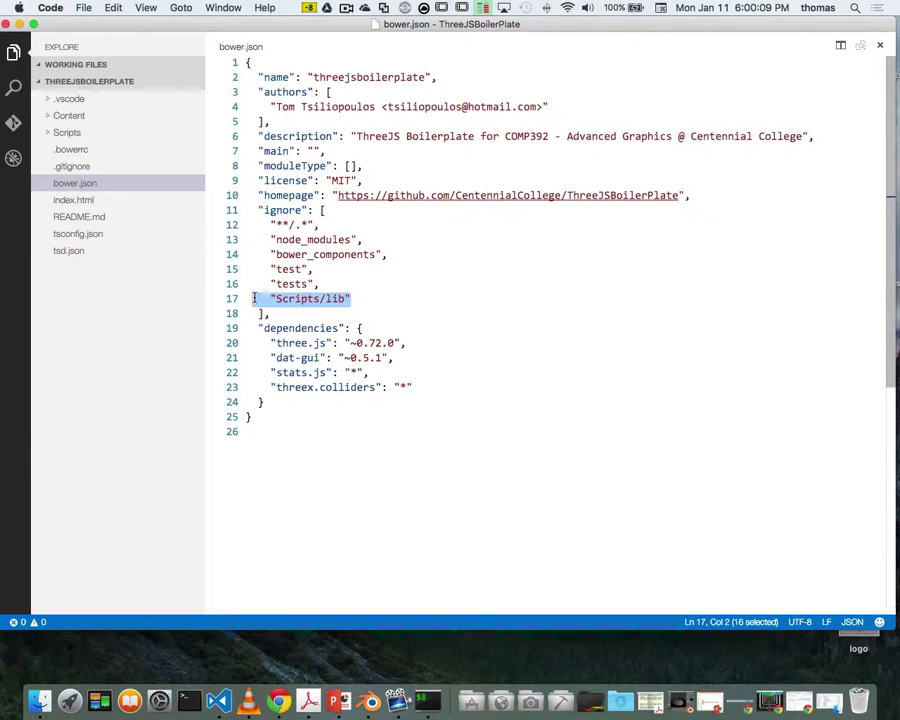
pyautogui.click(50, 132)
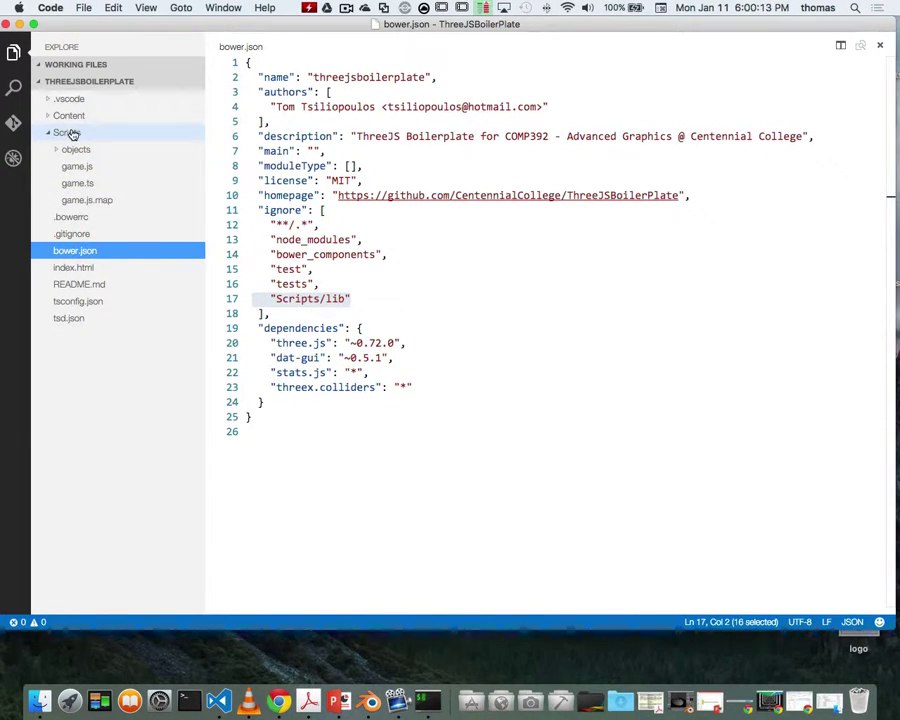
# - Switch to iTerm, draft bower install at the project prompt, and replace it with npm install -g bower without running it
pyautogui.click(427, 700)
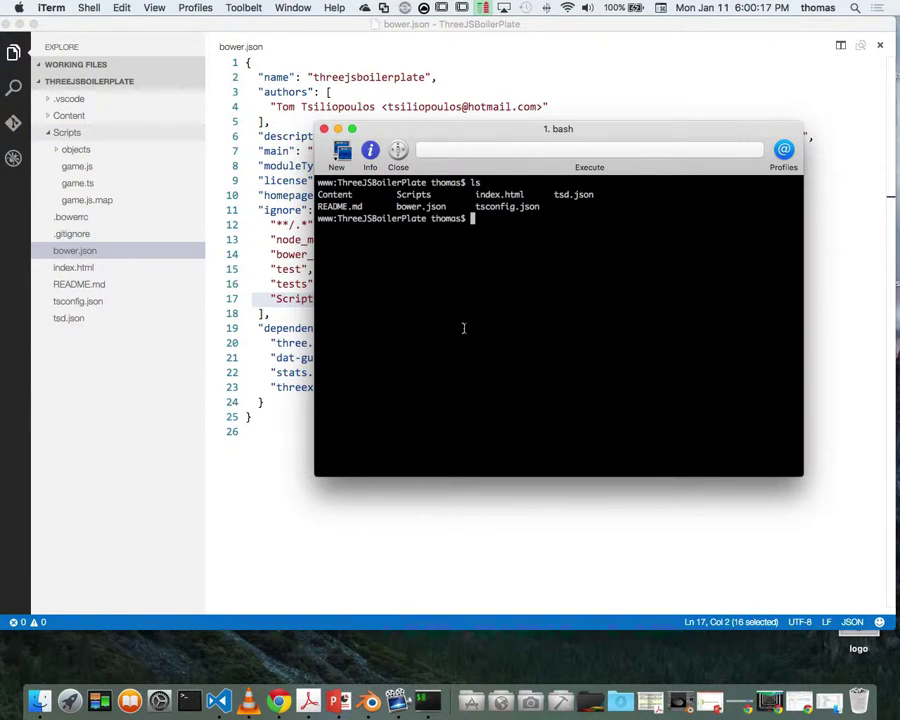
pyautogui.write('bower install')
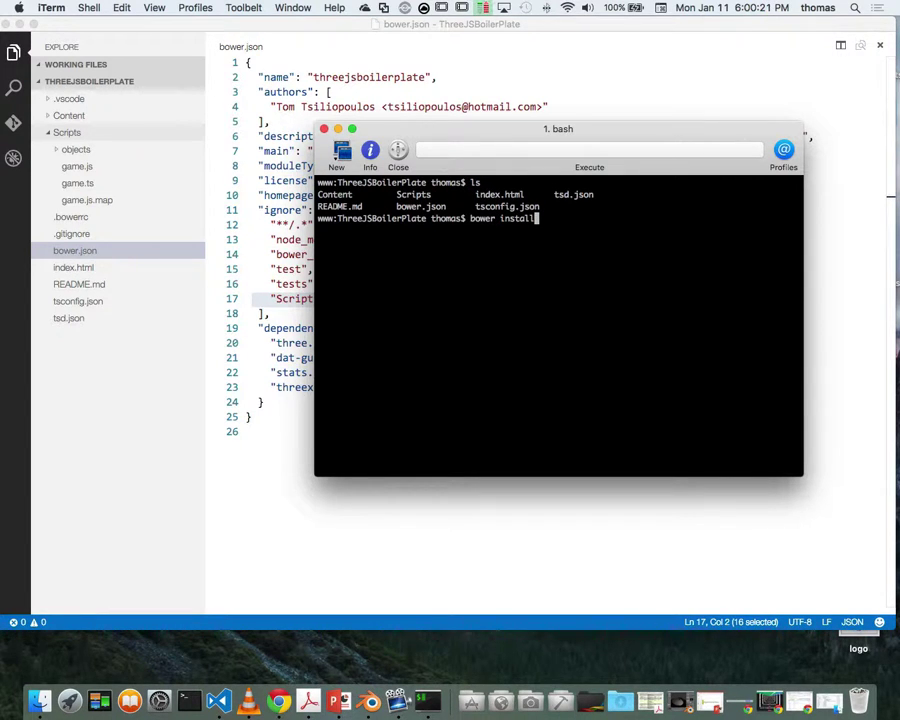
pyautogui.press('BackSpace')
pyautogui.press('BackSpace')
pyautogui.press('BackSpace')
pyautogui.press('BackSpace')
pyautogui.press('BackSpace')
pyautogui.press('BackSpace')
pyautogui.press('BackSpace')
pyautogui.press('BackSpace')
pyautogui.write('npm install')
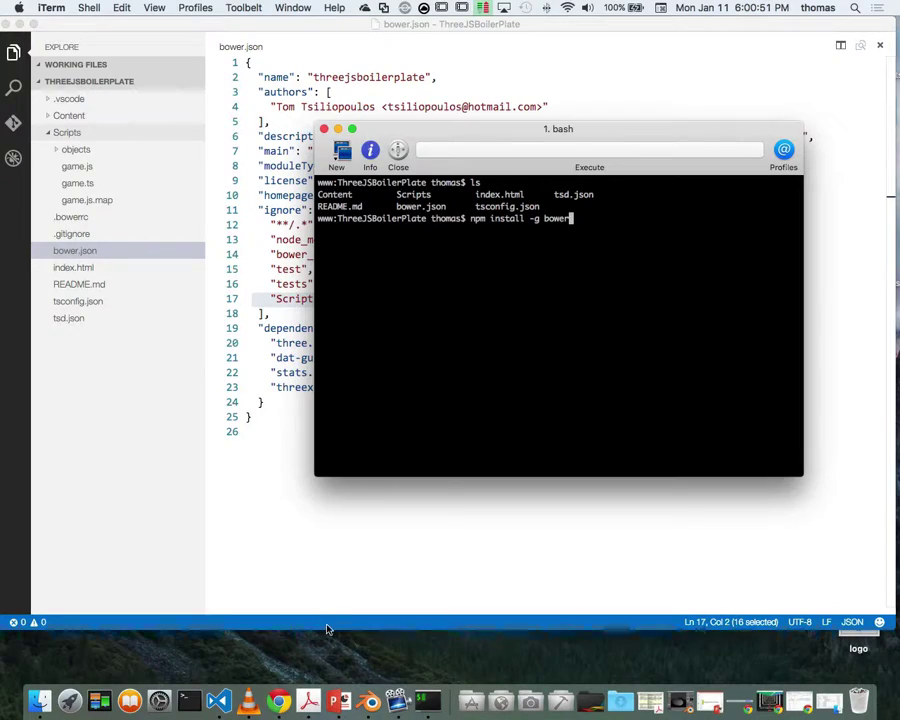
# - Switch to the Lesson 01 presentation in PowerPoint and look through slides 11 and 12 on the requirements to use Three.js
pyautogui.click(338, 703)
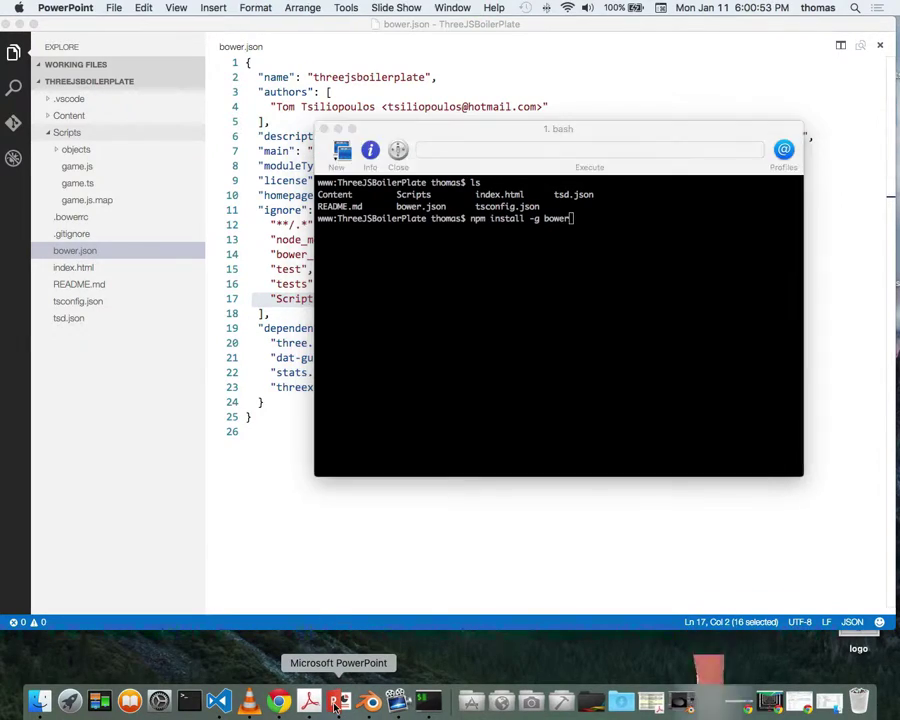
pyautogui.click(41, 420)
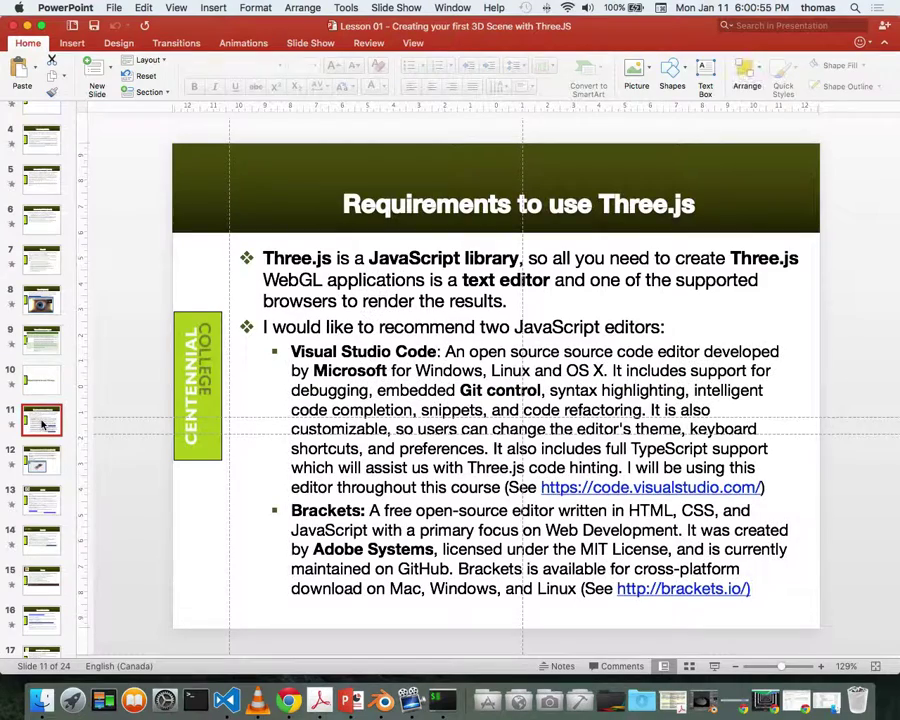
pyautogui.click(38, 461)
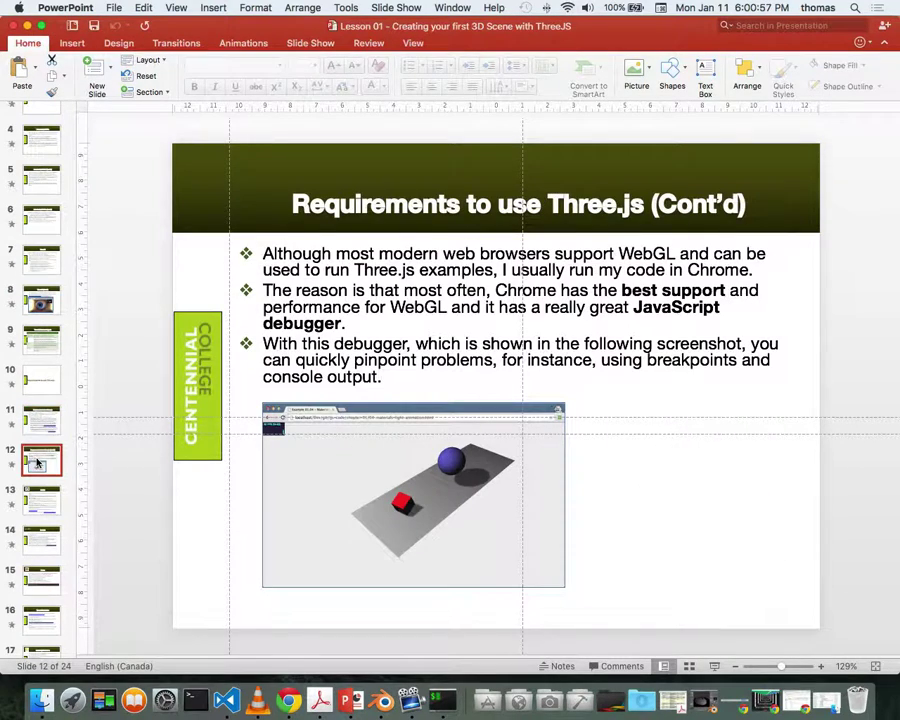